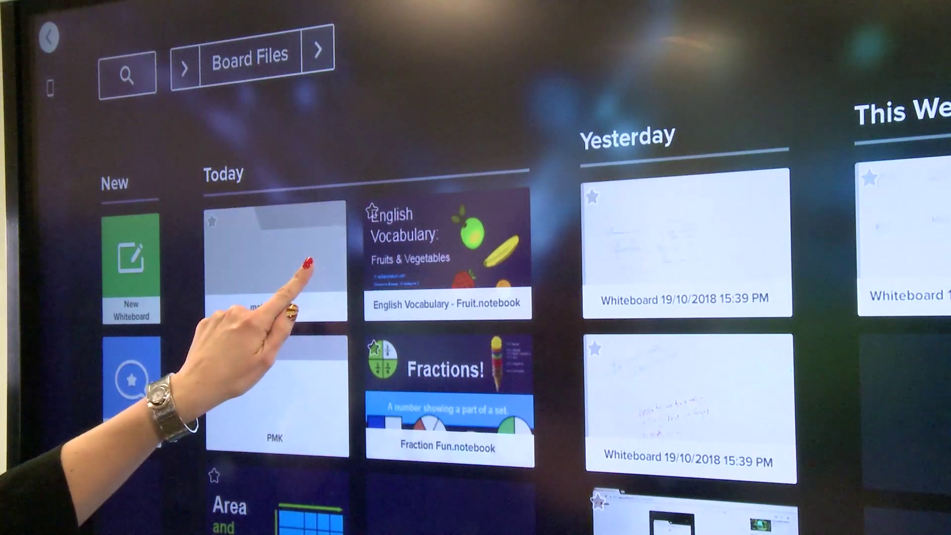
Add a new folder named 'lessons' under Today, beside 'math lessons' and 'PMK'
left_click(308, 261)
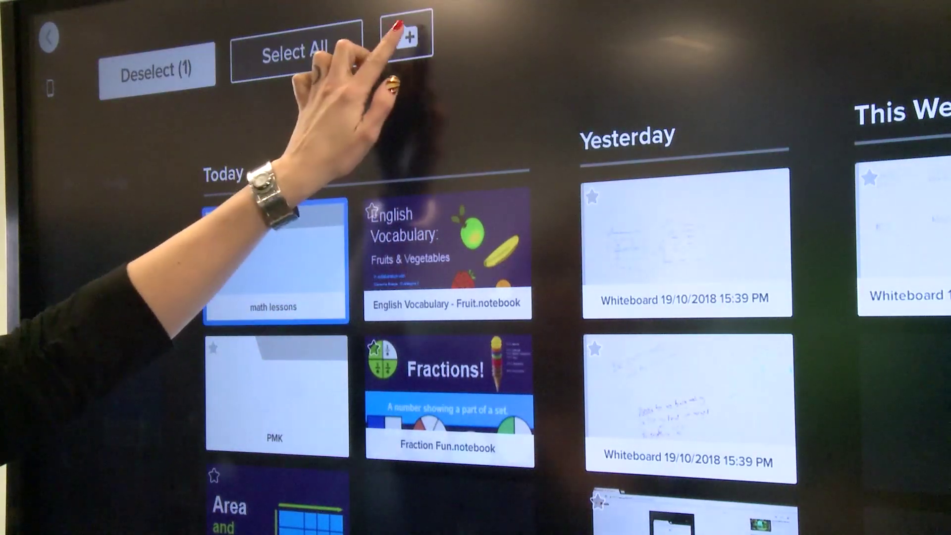
left_click(406, 36)
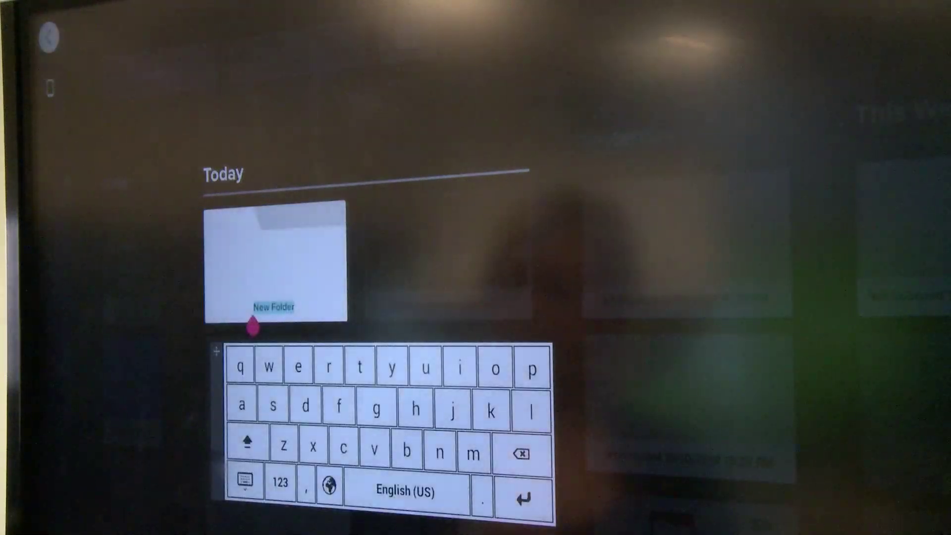
type("le")
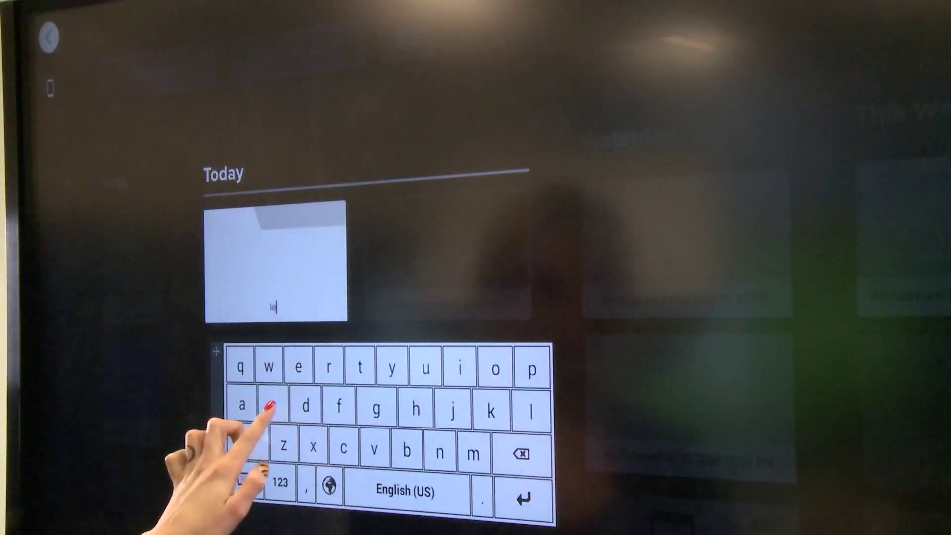
type("ssons")
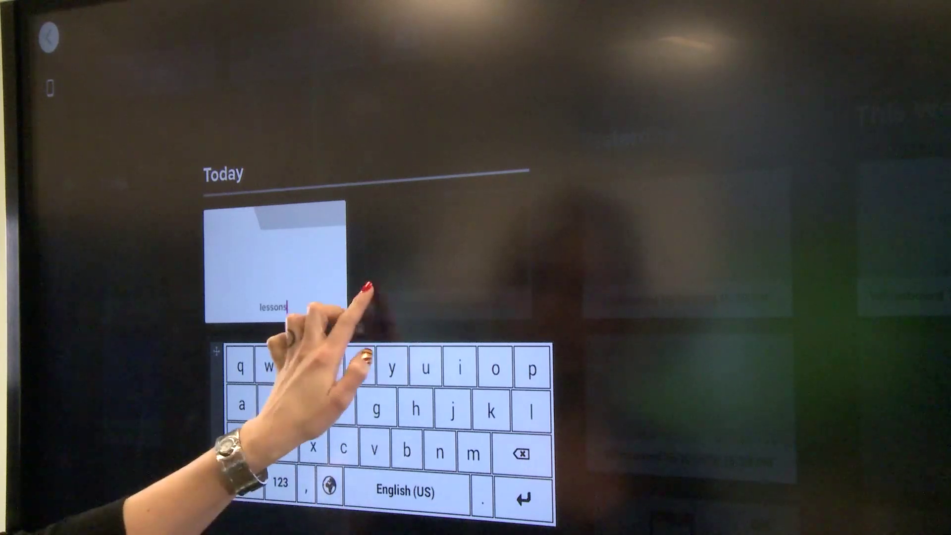
left_click(361, 291)
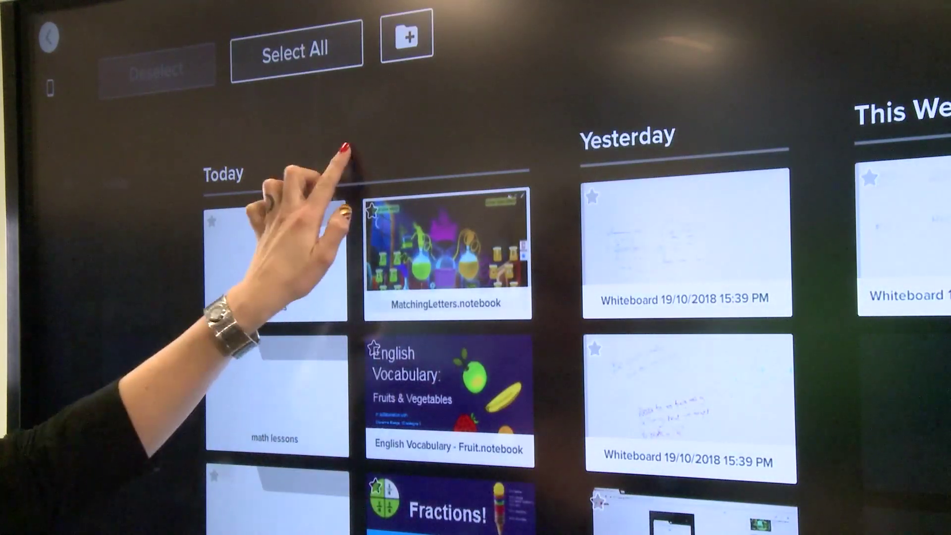
left_click(340, 151)
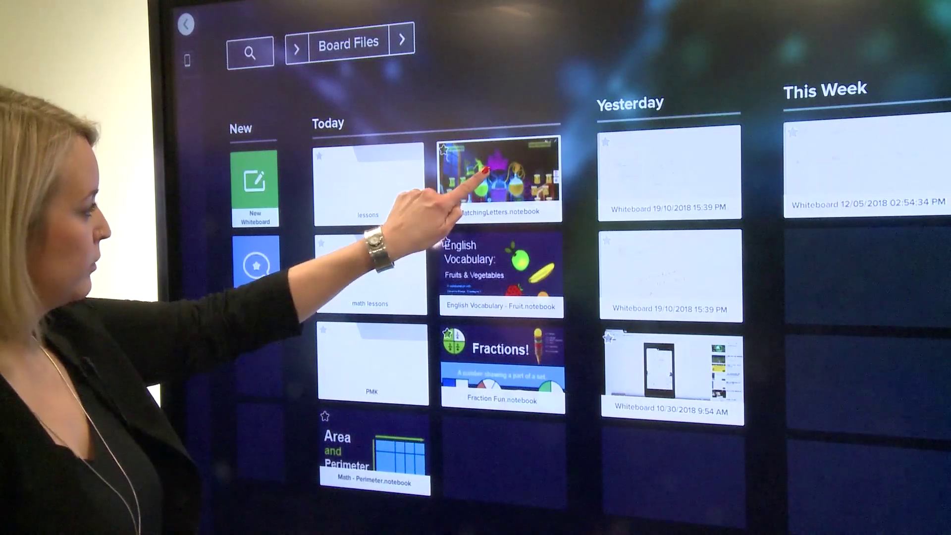
Select MatchingLetters, English Vocabulary, Fraction Fun and Math - Perimeter together and drop them into 'lessons'
left_click(485, 170)
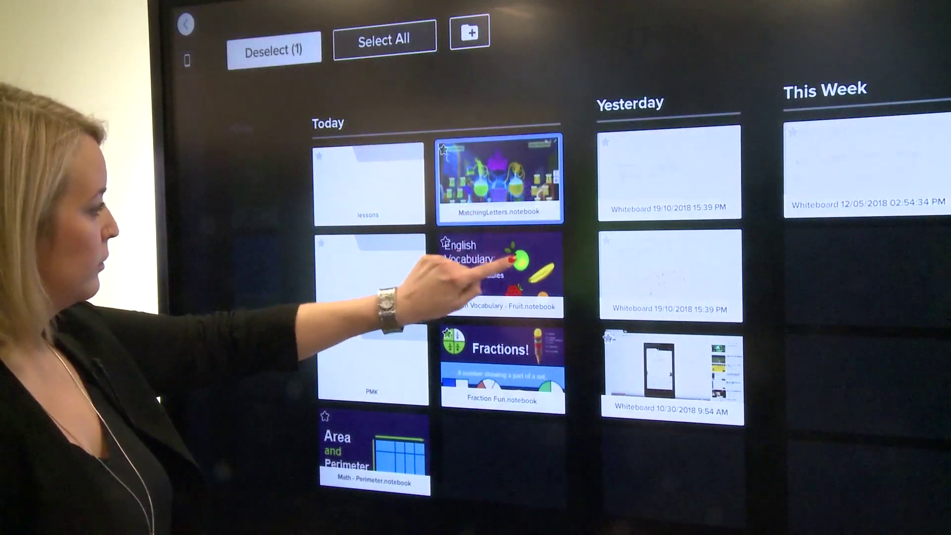
left_click(479, 301)
left_click(506, 378)
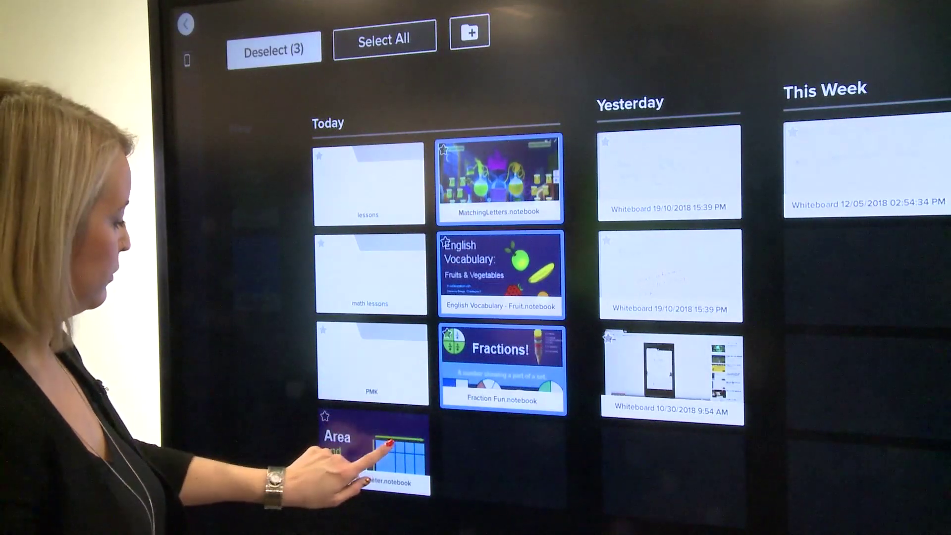
left_click(389, 446)
left_click_drag(488, 262, 492, 260)
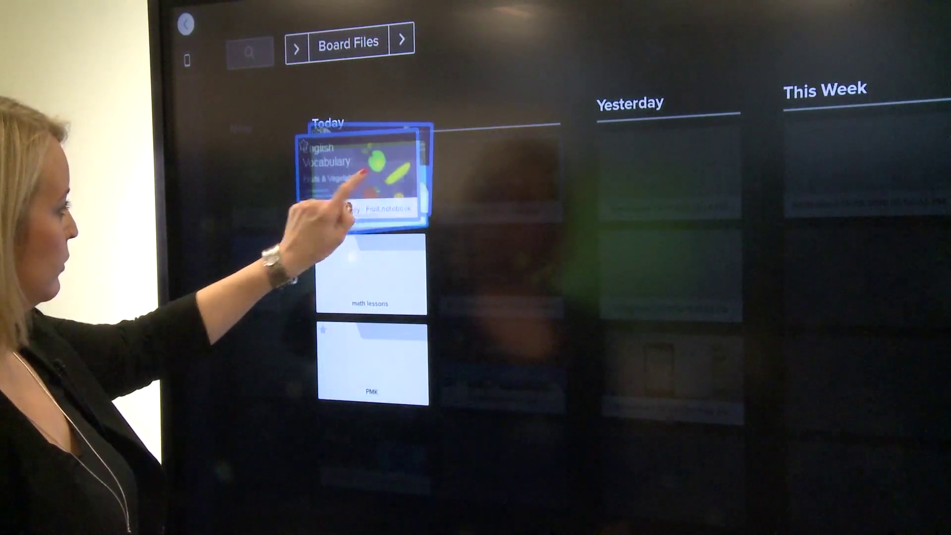
left_click_drag(492, 260, 361, 181)
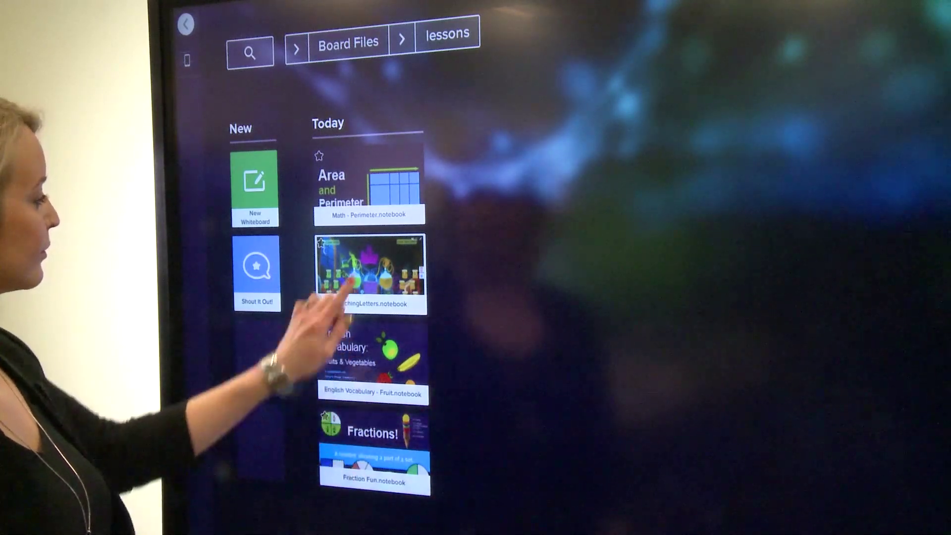
Drag MatchingLetters and English Vocabulary onto the Board Files breadcrumb, then select Fraction Fun
left_click(380, 269)
left_click(384, 268)
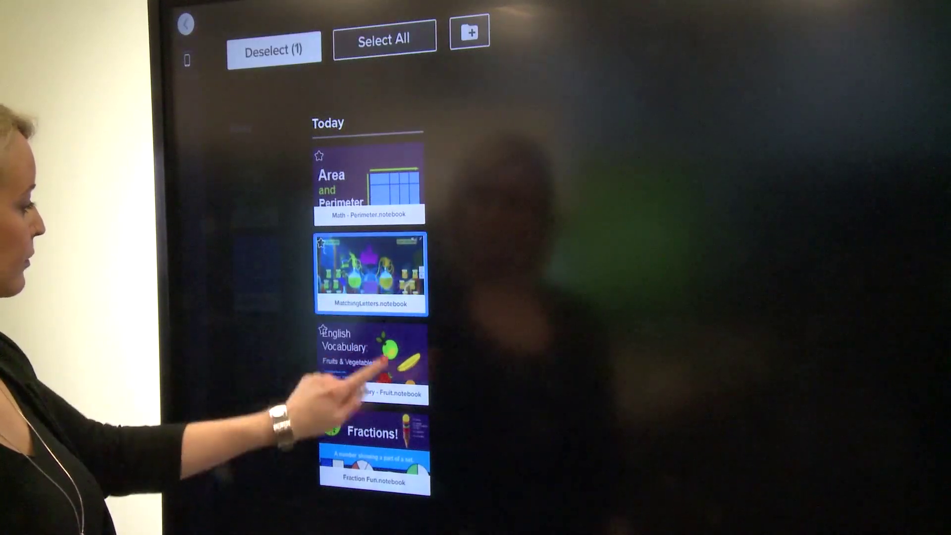
left_click(360, 387)
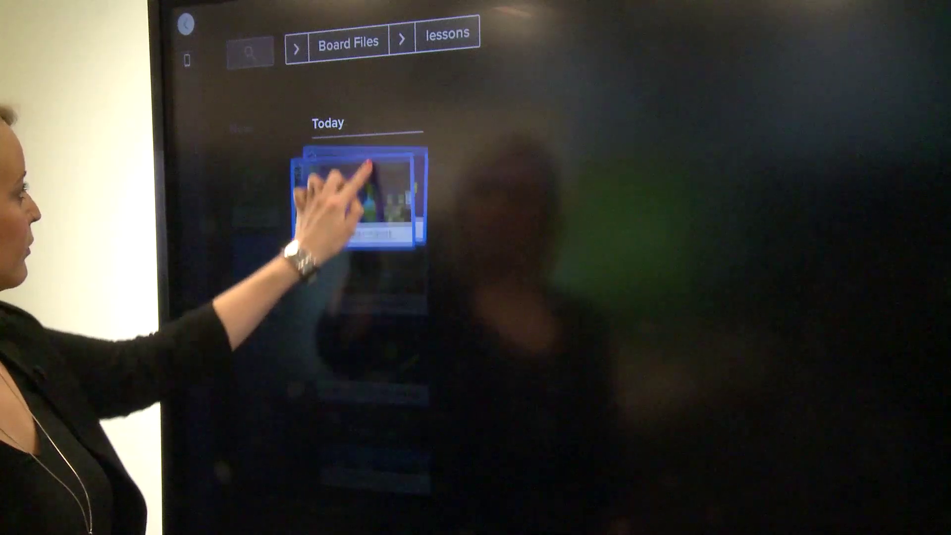
left_click_drag(362, 186, 349, 52)
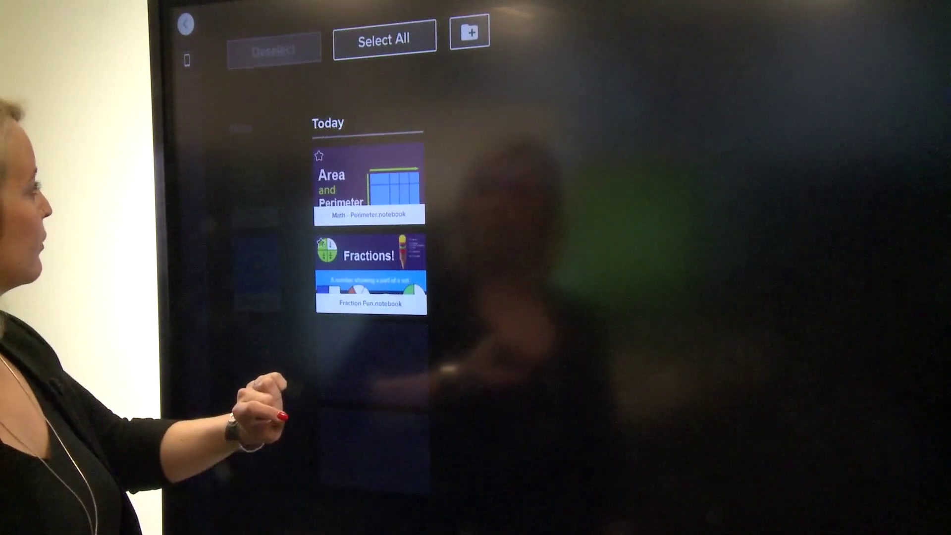
left_click(439, 393)
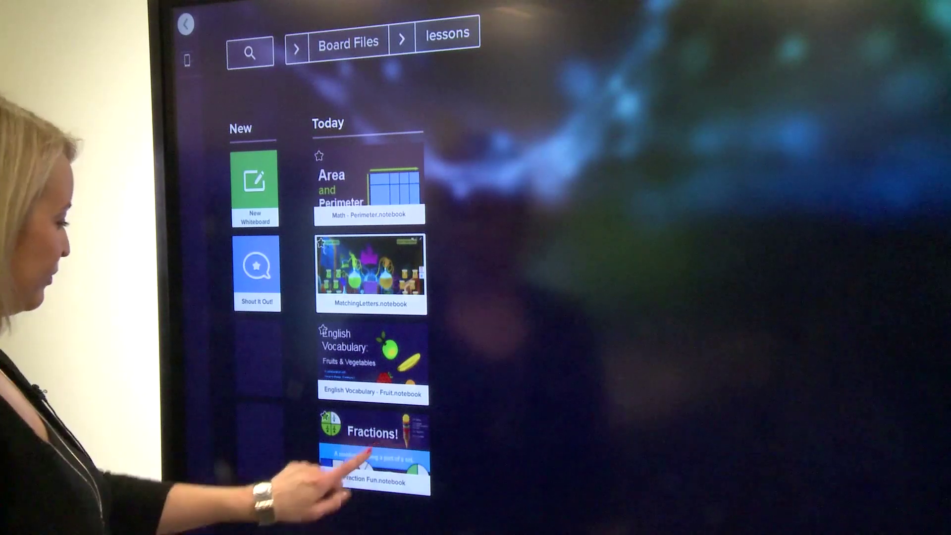
left_click(364, 450)
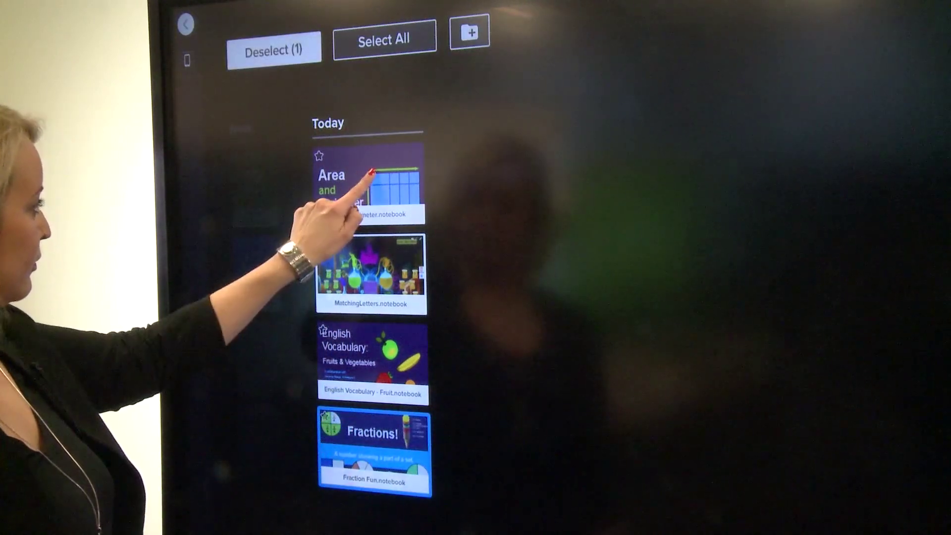